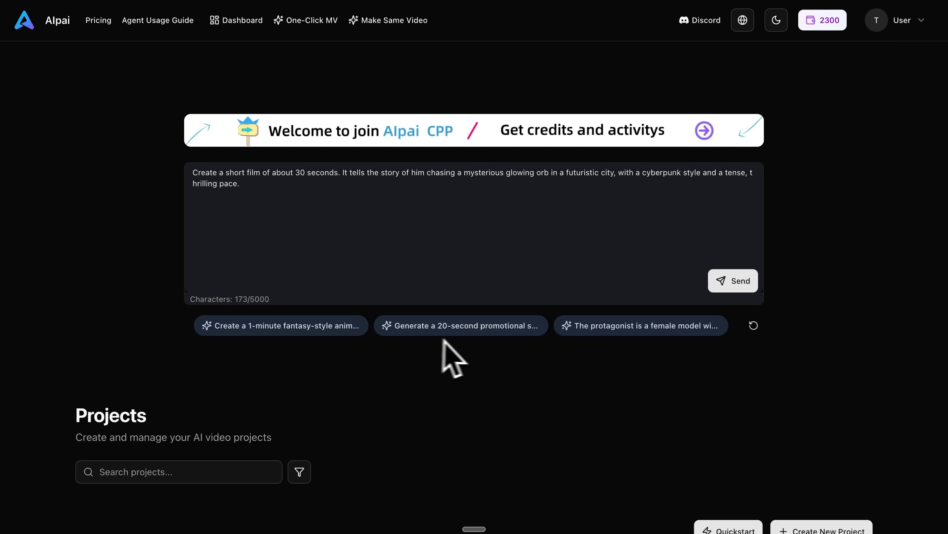
Scroll down to the Projects list and create a new empty project beside the DynDan project.
scroll(540, 363, "down", 1)
scroll(541, 364, "down", 5)
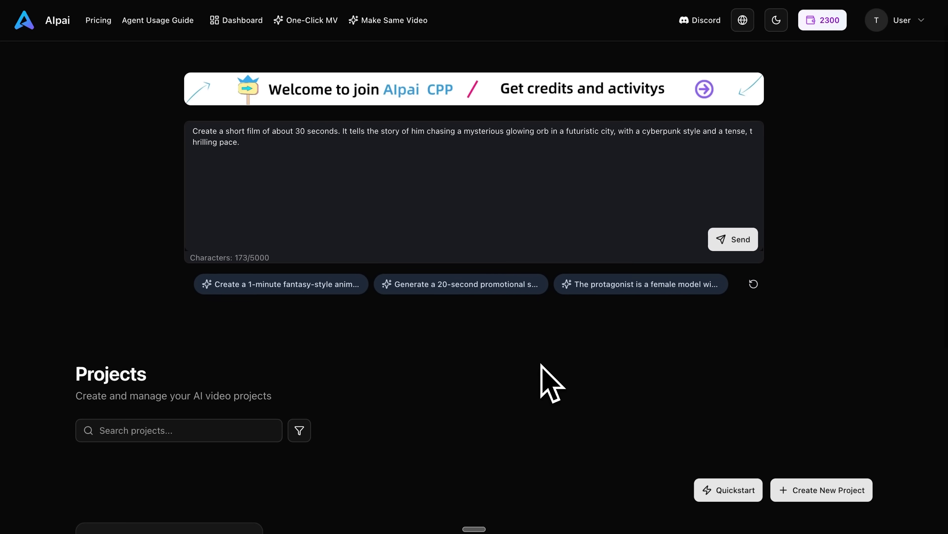
scroll(542, 365, "down", 6)
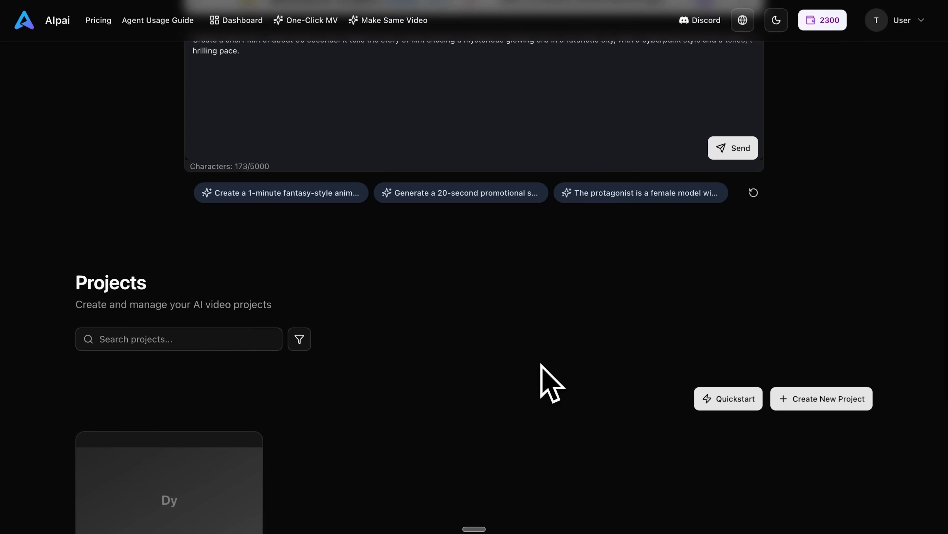
scroll(542, 365, "down", 3)
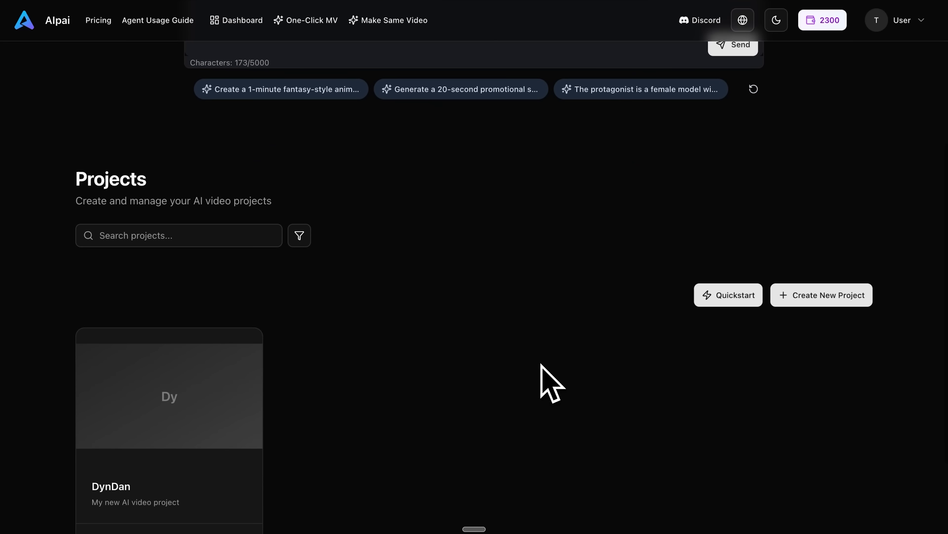
scroll(542, 364, "down", 1)
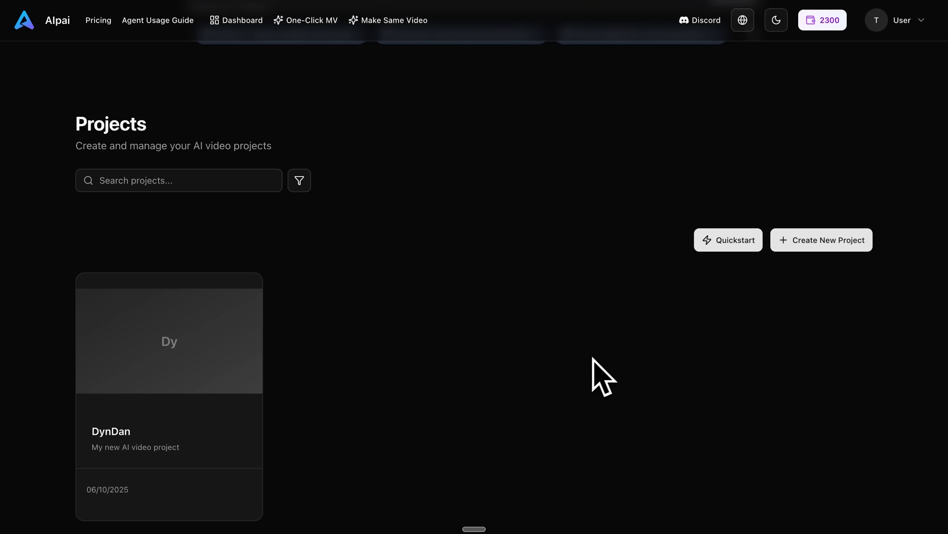
left_click(802, 244)
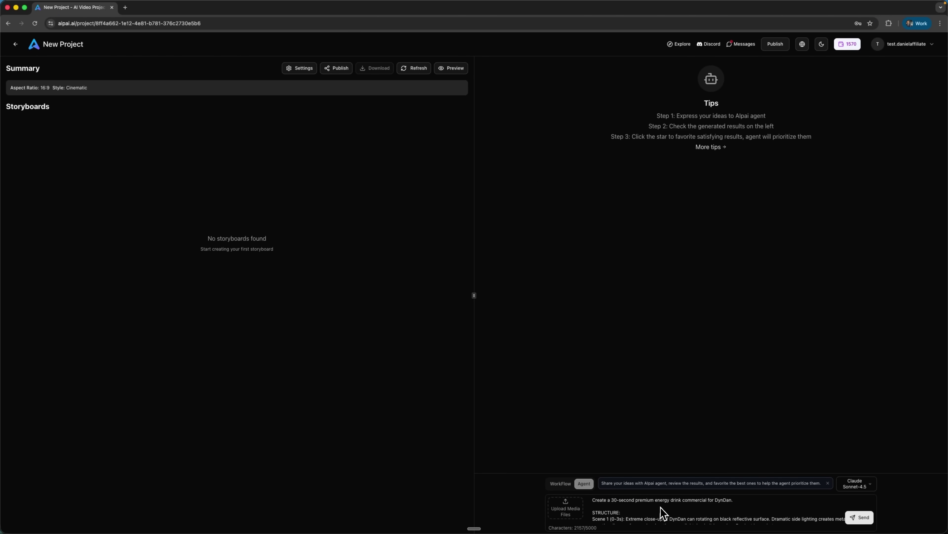
Scroll through the pasted 2,157-character DynDan commercial brief to check its timed scenes.
scroll(674, 519, "down", 5)
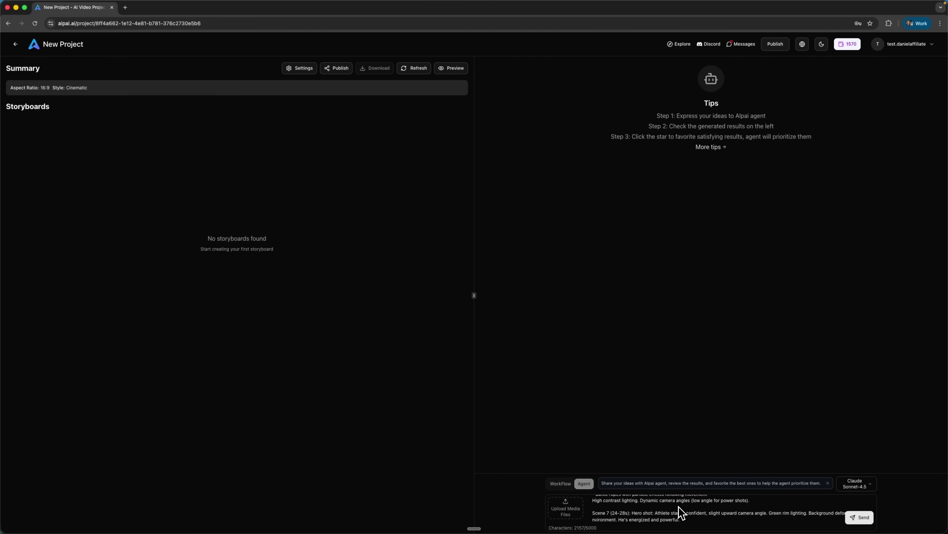
scroll(679, 508, "down", 5)
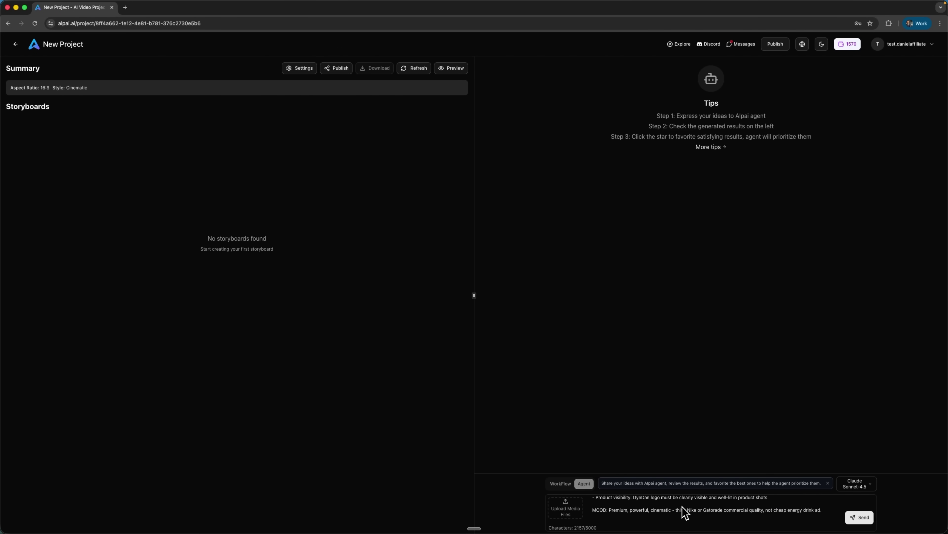
scroll(721, 511, "up", 10)
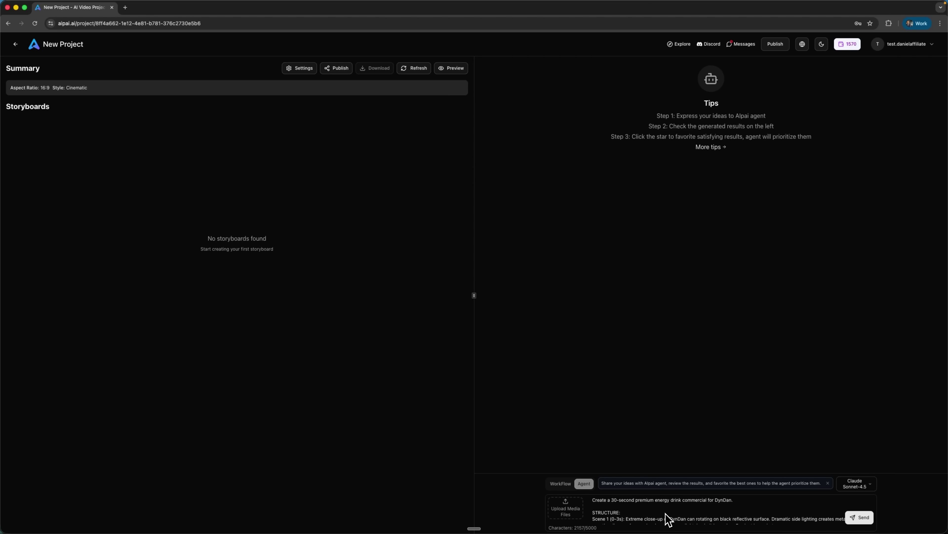
Attach the DynDan can photo from Downloads to the brief and send it to the agent.
left_click(575, 515)
scroll(453, 272, "down", 10)
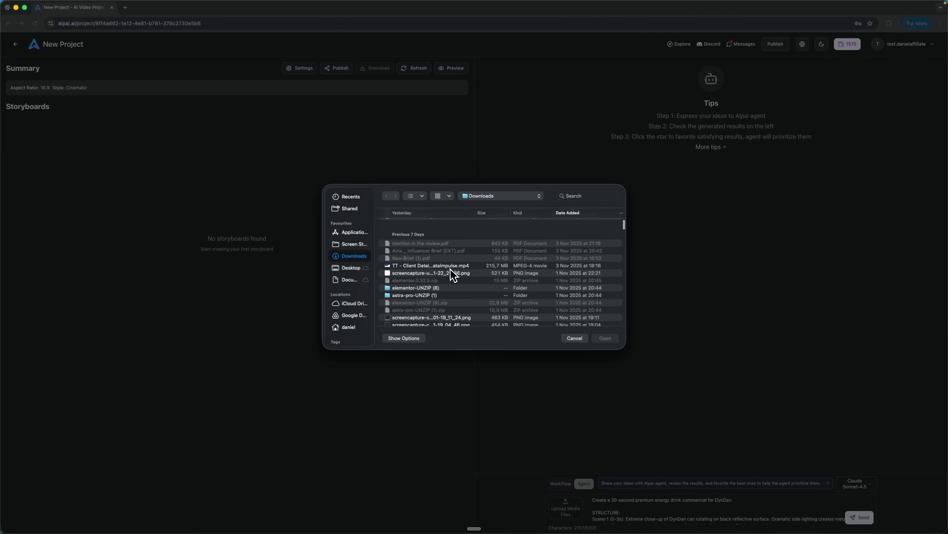
double_click(470, 280)
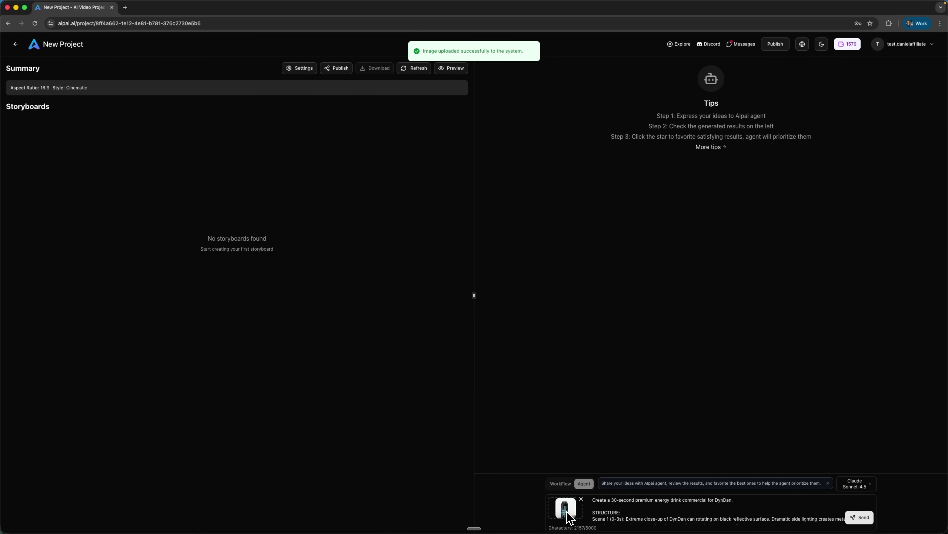
left_click(866, 521)
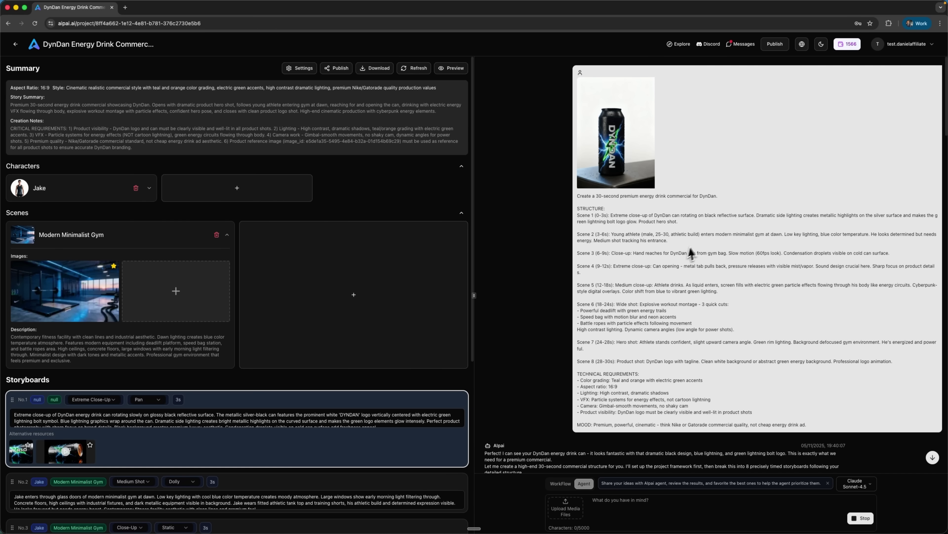
Expand the Jake character card to show his reference portrait, age 27, description and personality.
scroll(579, 411, "down", 5)
scroll(579, 411, "down", 5)
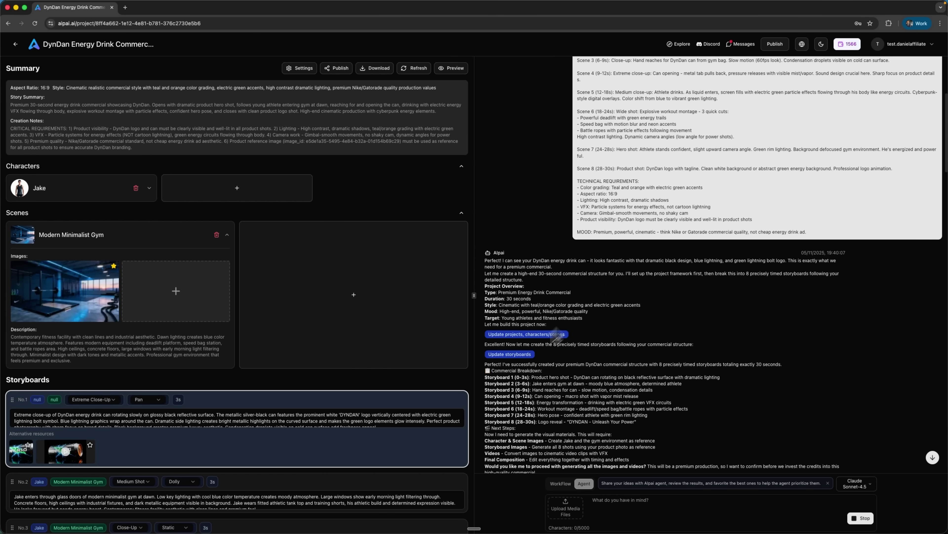
scroll(613, 334, "down", 5)
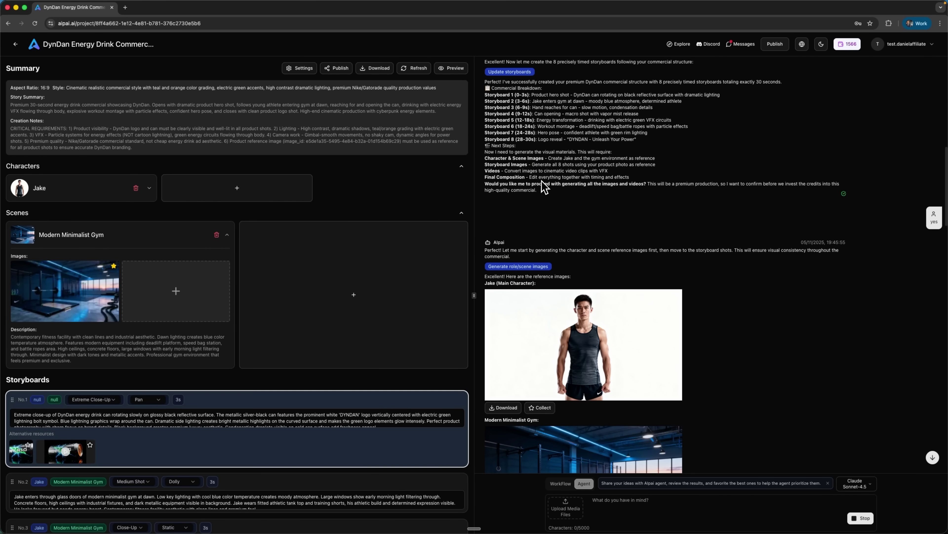
scroll(544, 186, "down", 1)
left_click(150, 188)
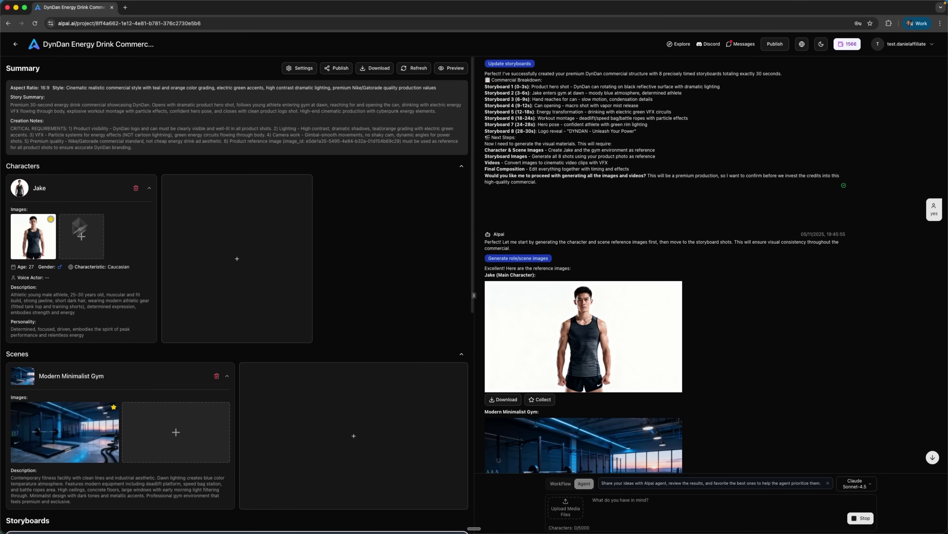
scroll(49, 289, "down", 3)
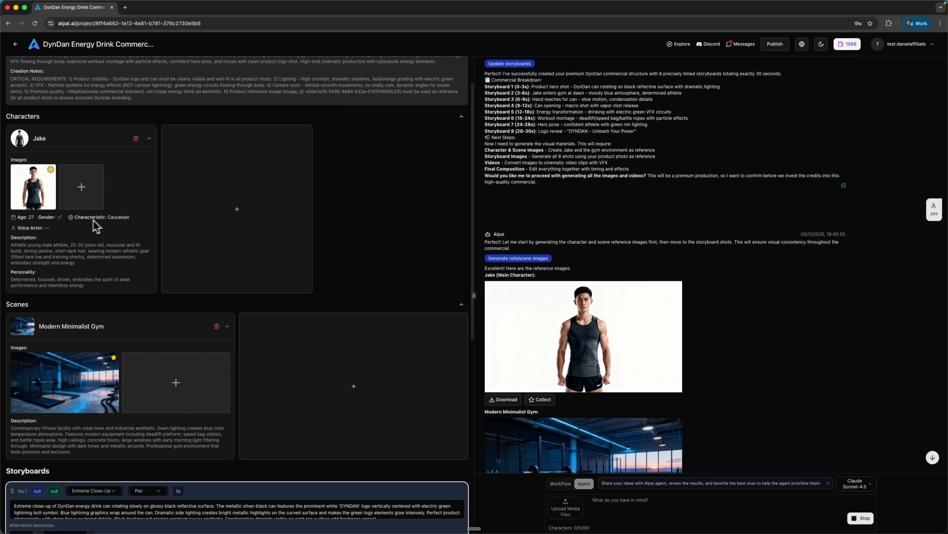
scroll(75, 281, "down", 12)
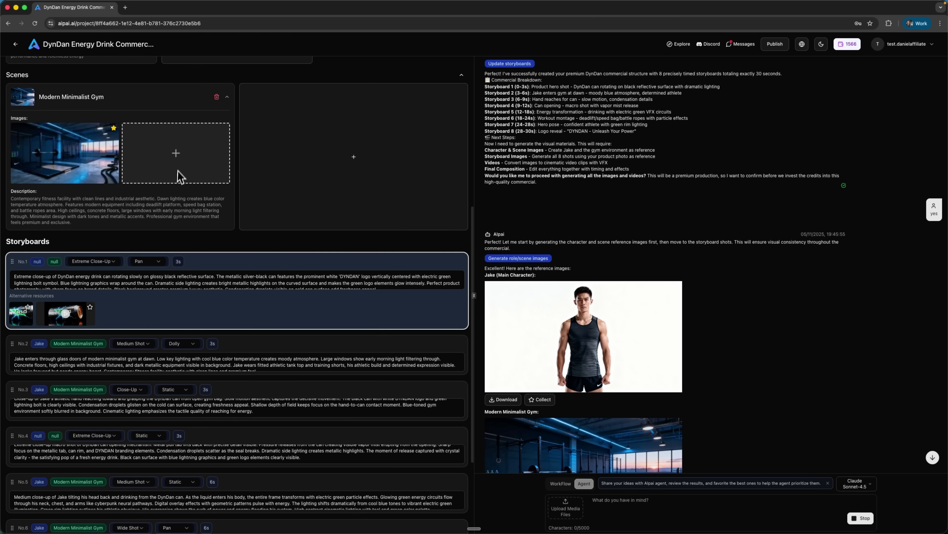
scroll(177, 183, "down", 1)
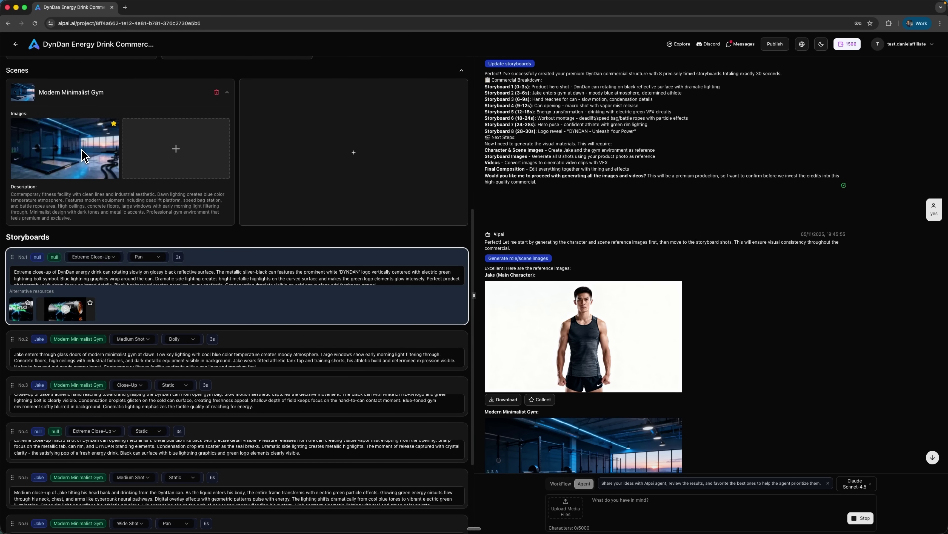
scroll(154, 189, "down", 5)
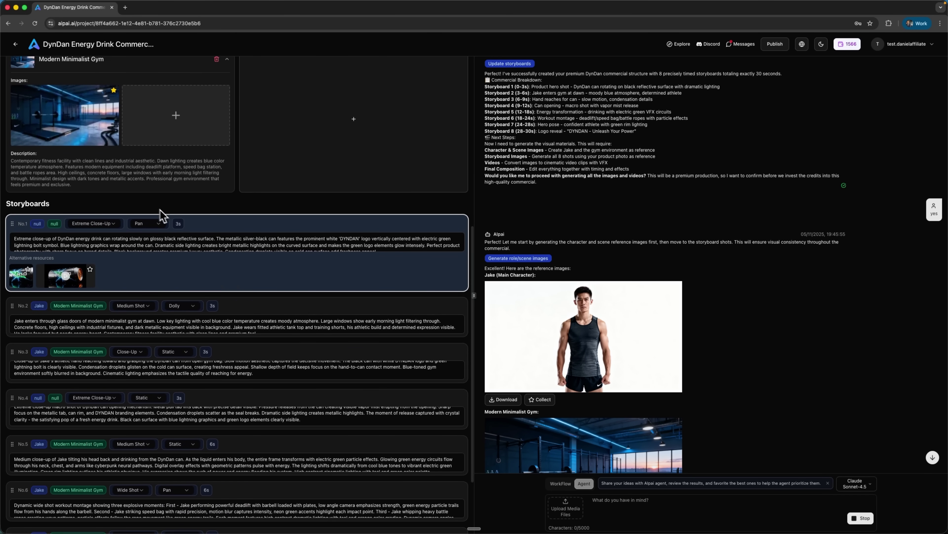
scroll(224, 275, "down", 3)
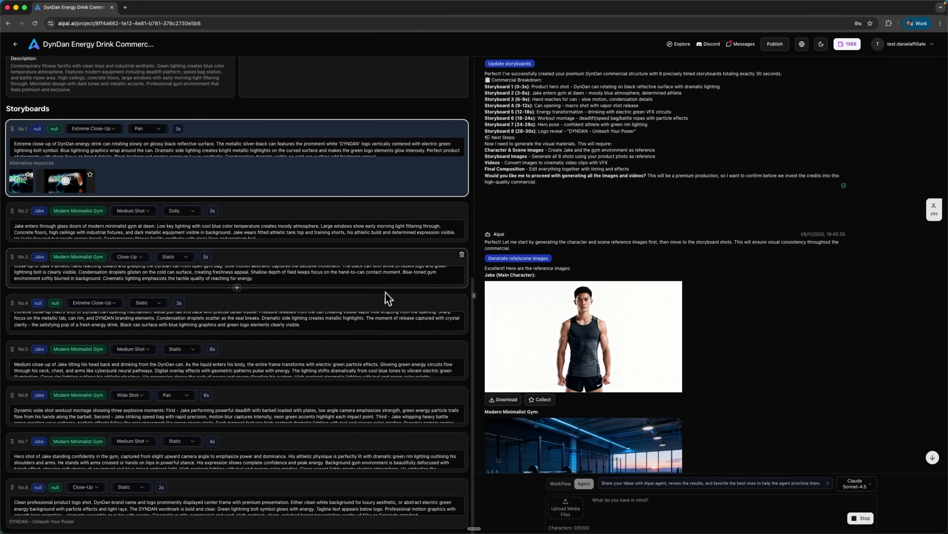
left_click(133, 211)
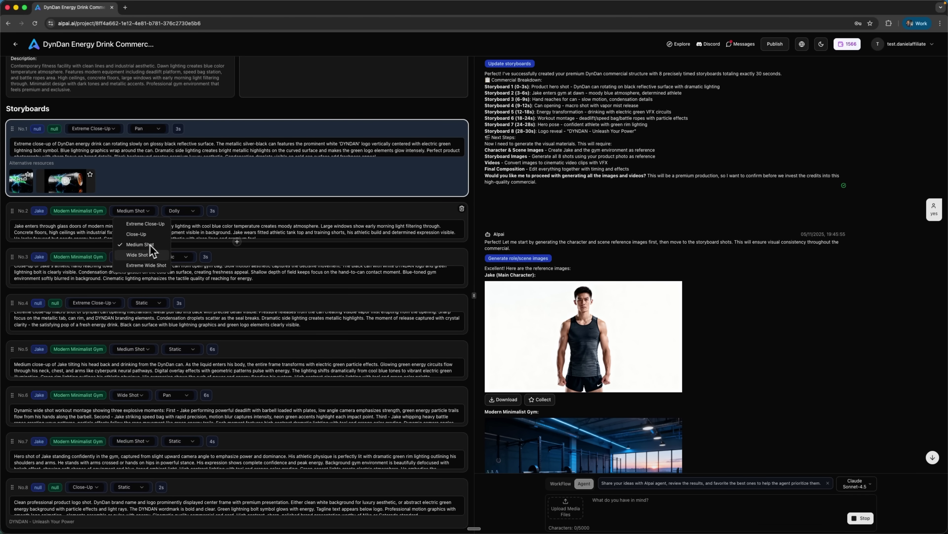
left_click(361, 274)
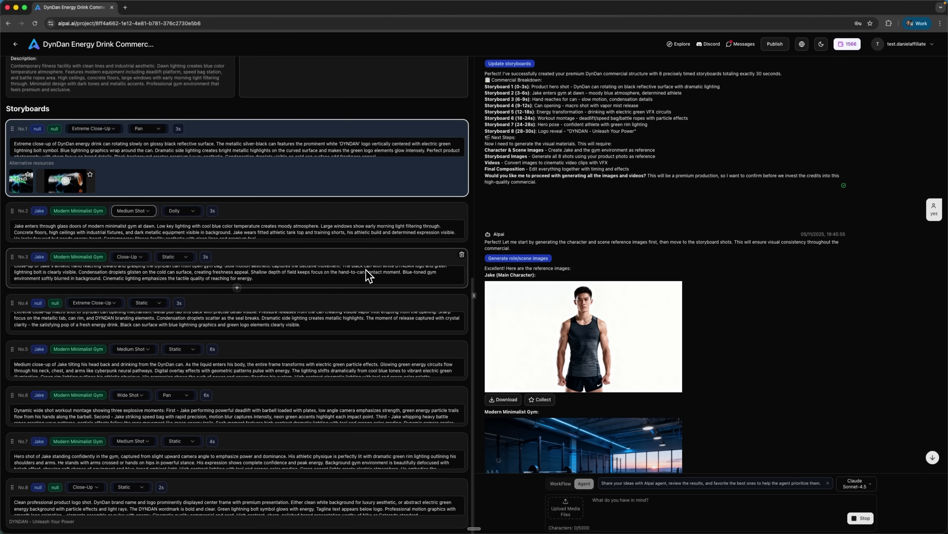
left_click(155, 303)
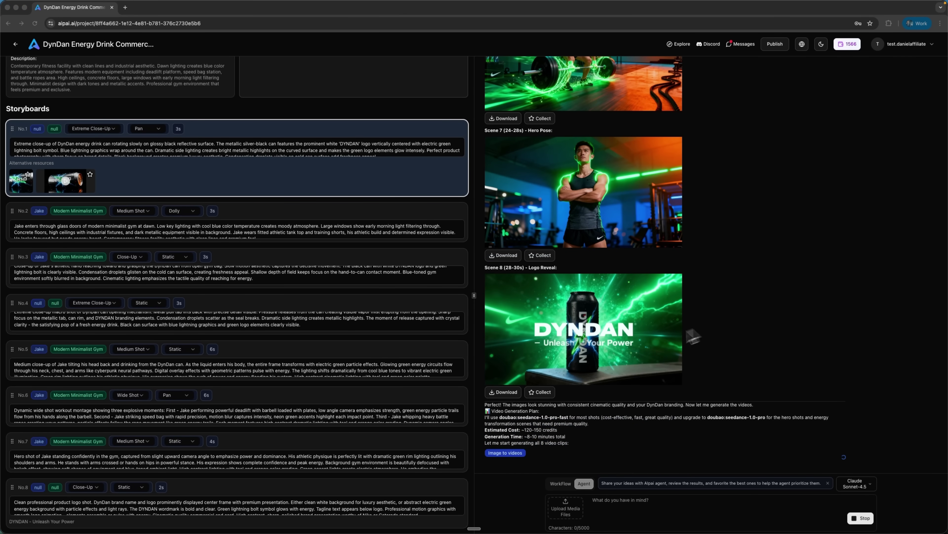
Draft the follow-up 'Perfect! Now generate the video for all scenes.' in the agent chat.
left_click(642, 505)
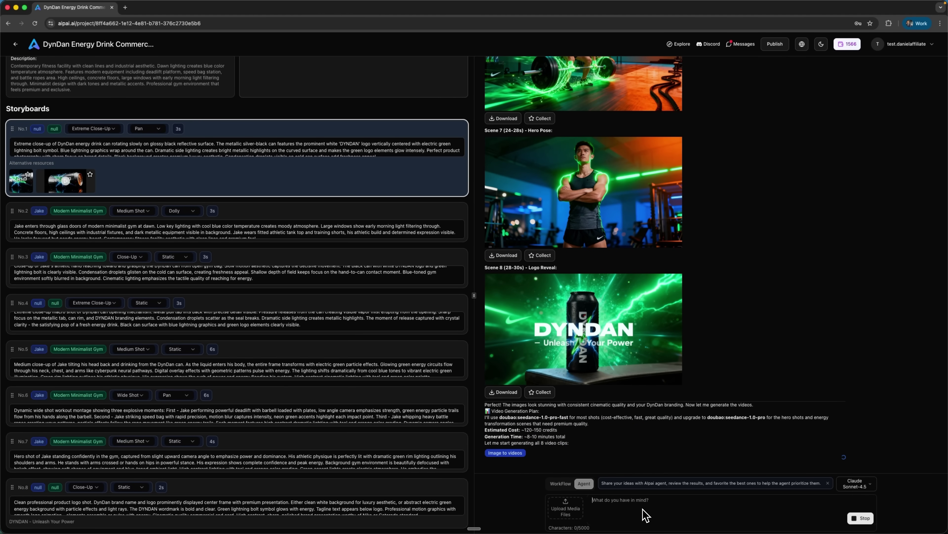
type("Perfect! Now generate the video for all scenes.")
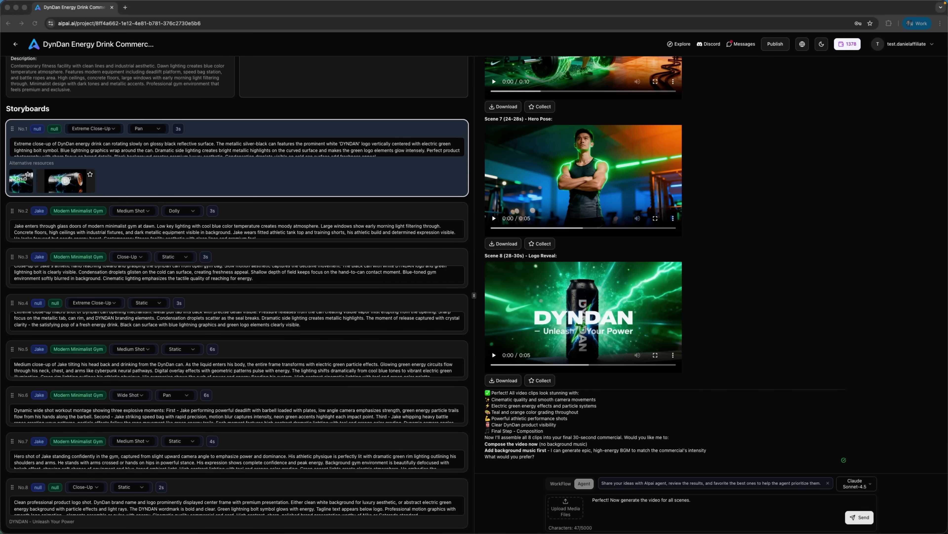
Replace the draft with 'Yes, please add energetic background music and sound effects.'.
left_click(863, 394)
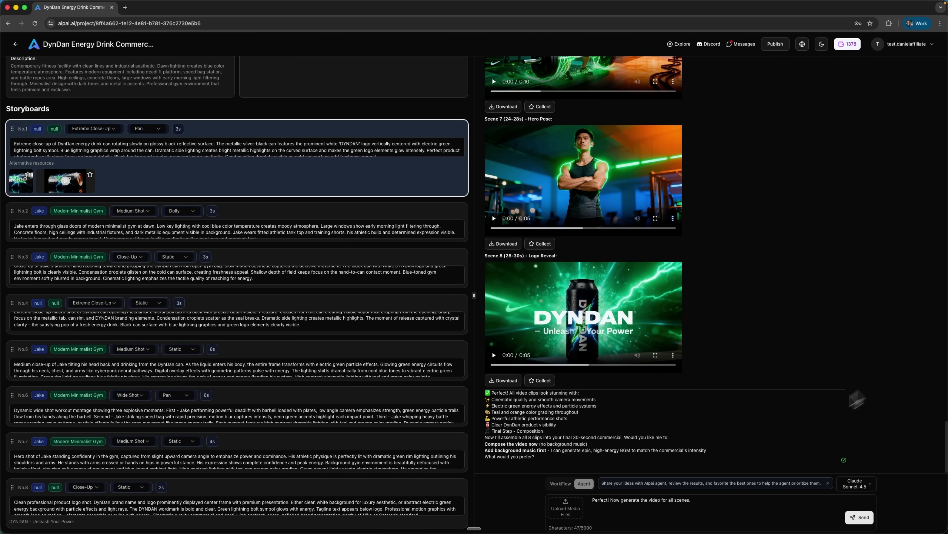
triple_click(690, 499)
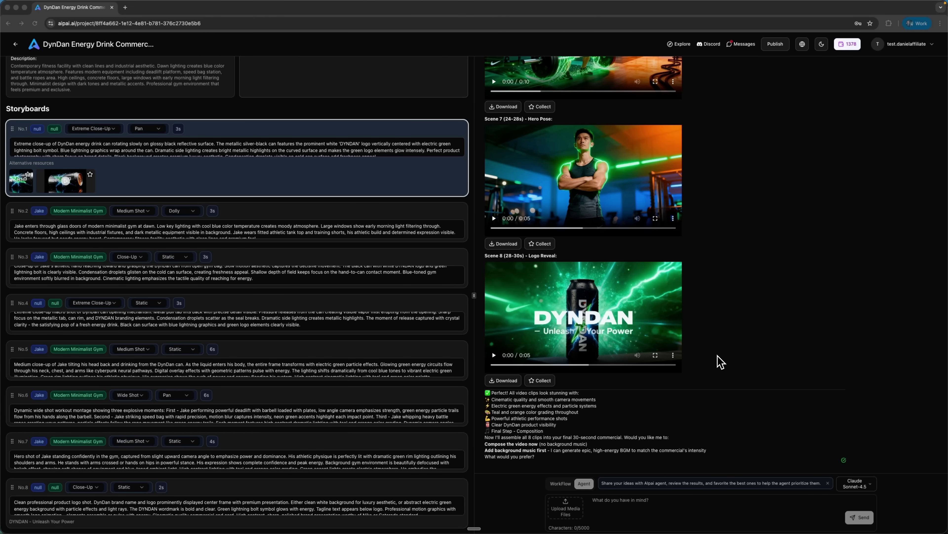
left_click(641, 508)
type("Yes, please add energetic background music and sound effects.")
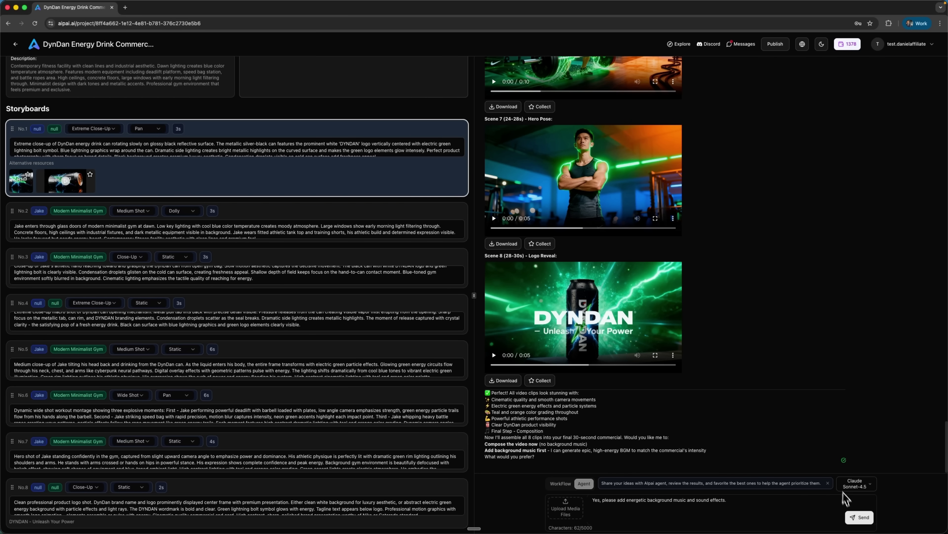
Send the energetic background music and sound effects request to the agent.
left_click(859, 518)
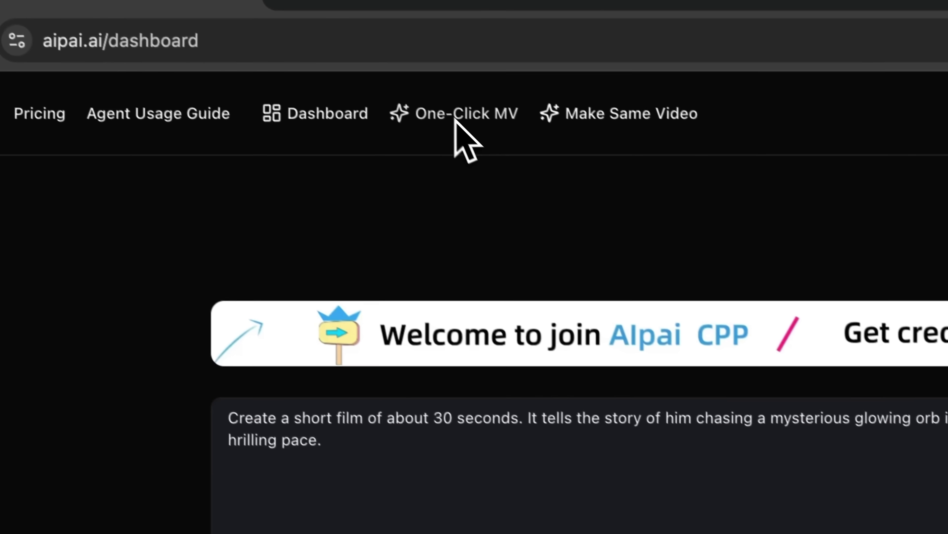
Switch from the dashboard to the One-Click MV template page.
left_click(456, 119)
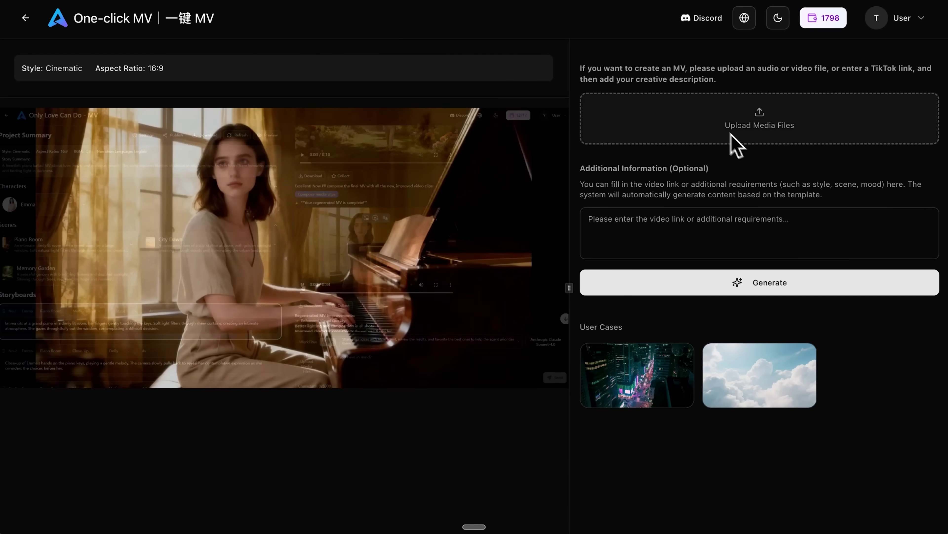
Load the fashion mp4 clip as the MV source and paste the music description into Additional Information.
left_click(716, 227)
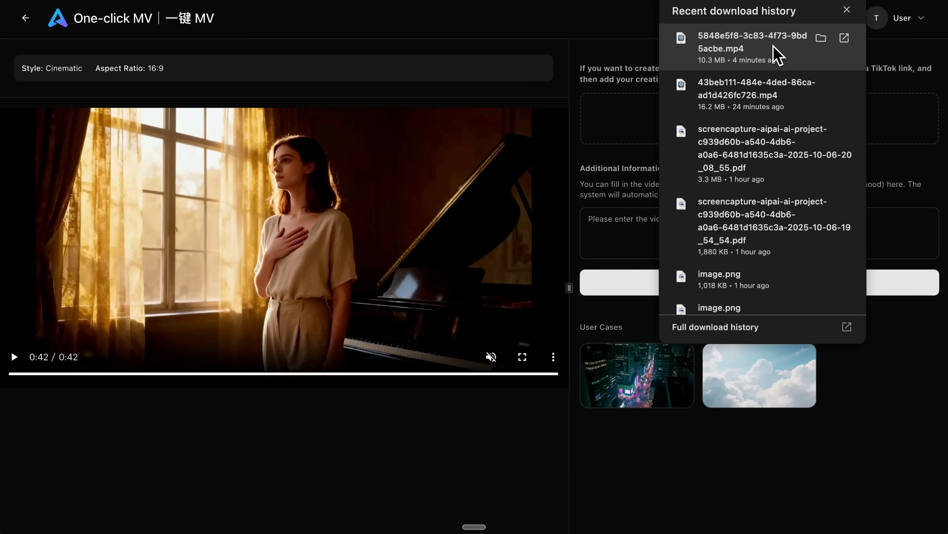
mouse_move(775, 52)
left_mouse_down()
mouse_move(635, 117)
mouse_move(641, 148)
left_mouse_up()
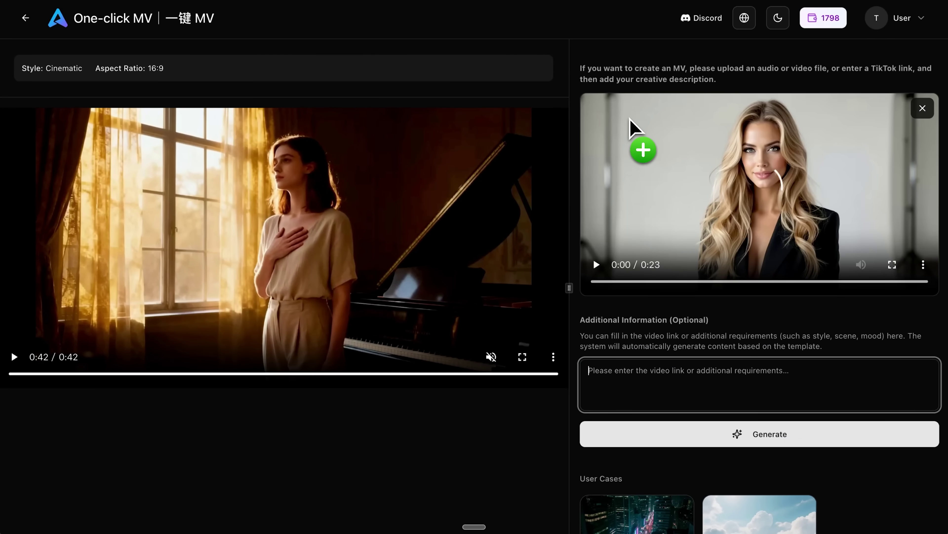
type("Add elegant fashion runway music - modern electronic with orchestral elements. Upbeat tempo (120-130 BPM), instrumental only. Music should build through outfit changes, complement smooth transitions, and enhance the sophisticated urban aesthetic. Professional fade-in/out. Match the energy of dynamic camera movements while maintaining elegance.")
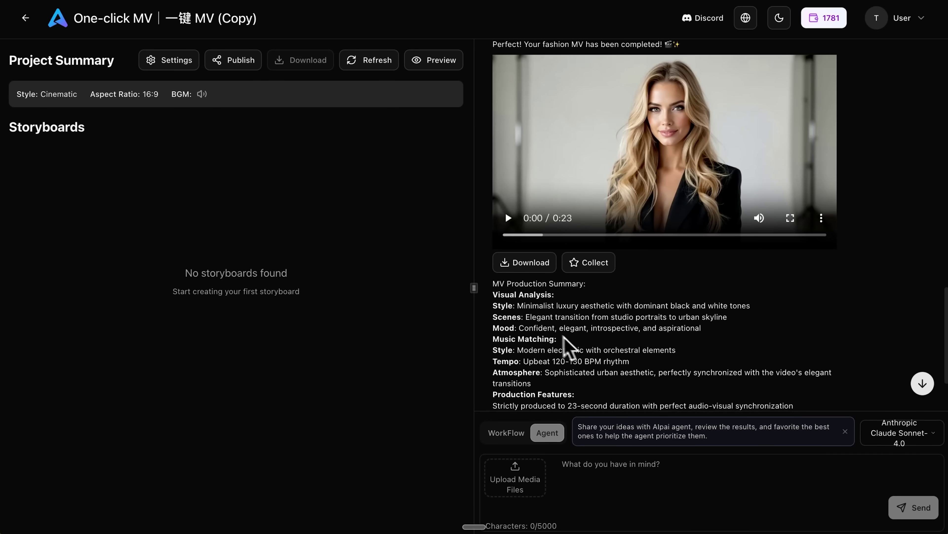
Scroll through the finished MV's production summary in the chat panel.
scroll(617, 357, "down", 2)
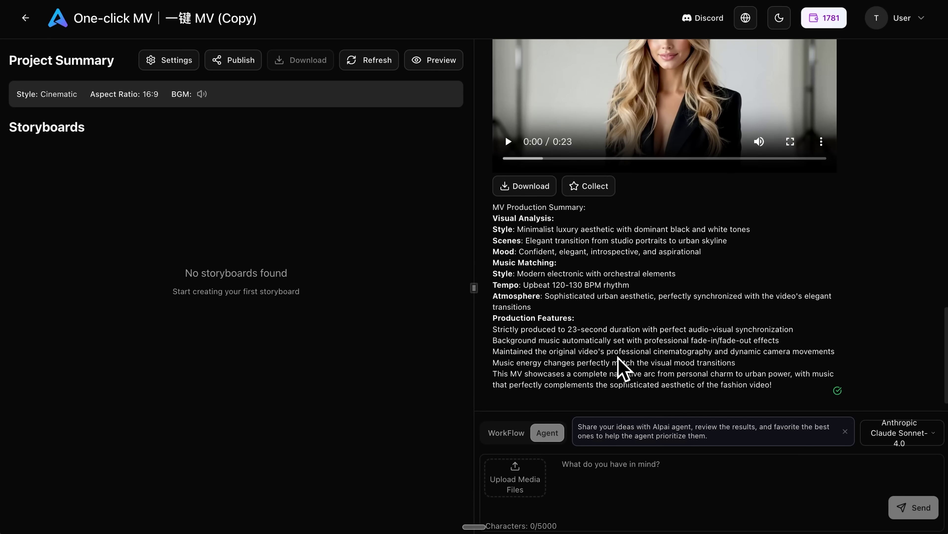
scroll(627, 318, "up", 1)
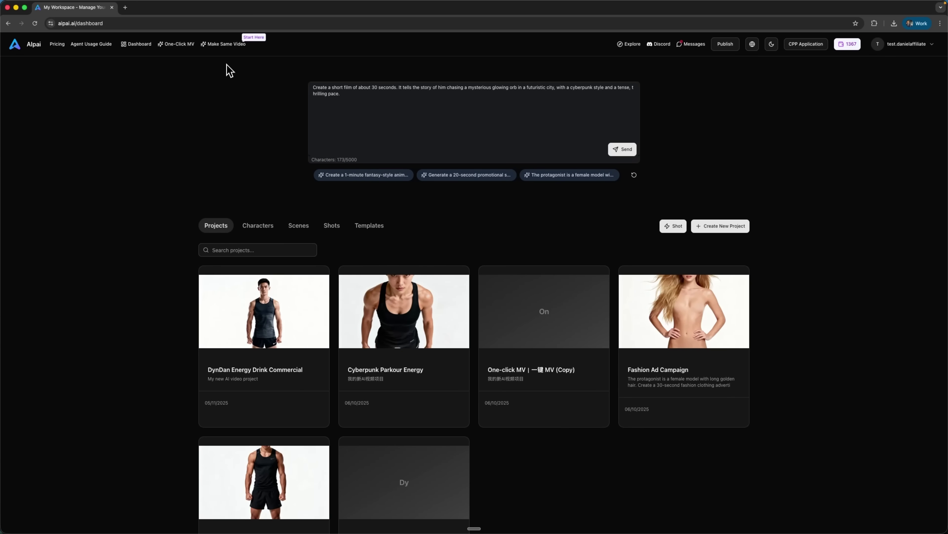
Open the Make Same Video Recreate template, priced at 200 credits per generation.
left_click(221, 45)
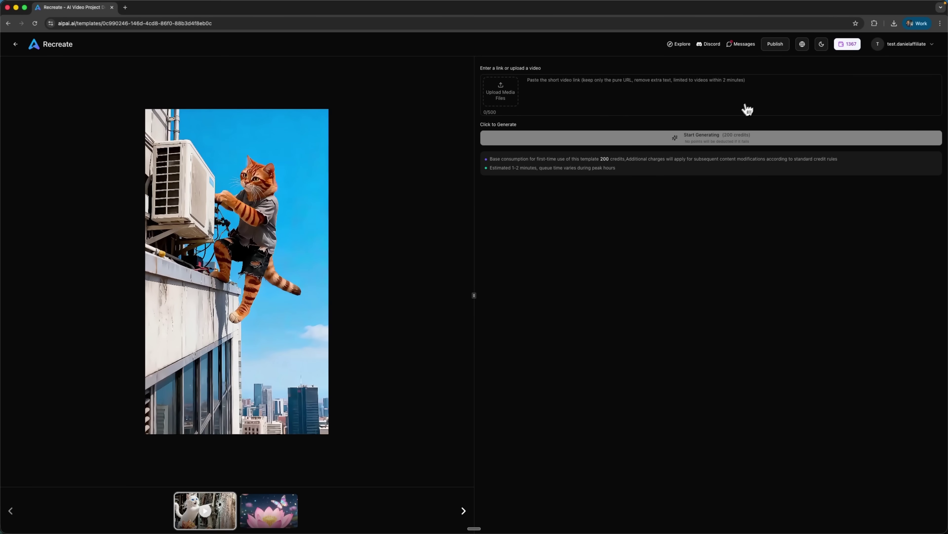
Upload the DynDan commercial and request an urban parkour remake with a female runner.
left_click(744, 114)
left_click(606, 339)
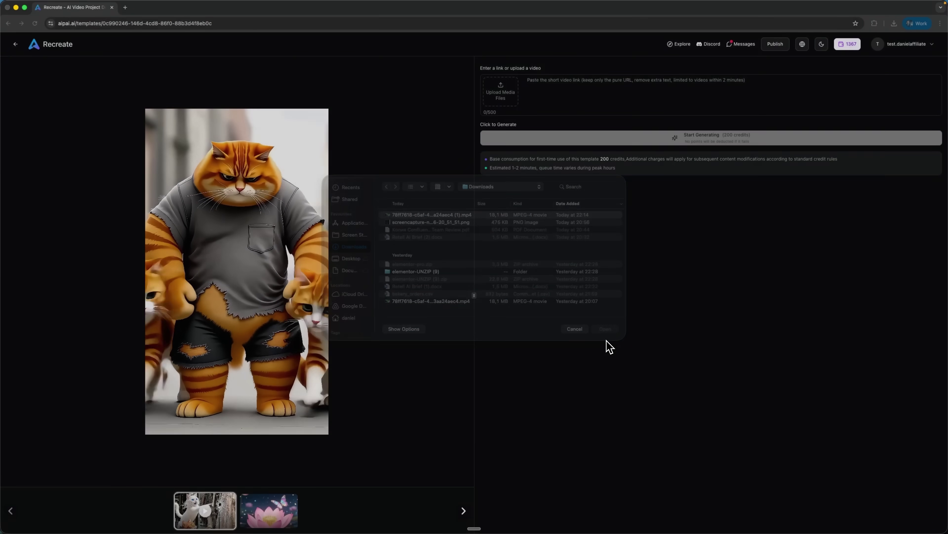
left_click(592, 88)
type("Keep the same energy and structure of the DynDan commercial, but change the setting from a gym to an urban parkour scene. Replace the athlete with a female parkour runner. Maintain the lightning effects and product placement moments. Keep the cyberpunk color grading with electric green.")
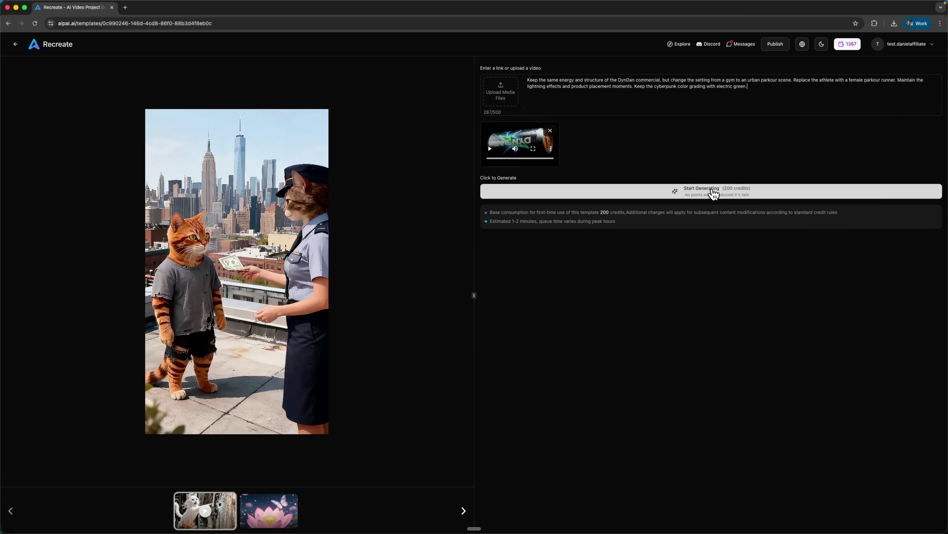
Start the 200-credit generation of the DynDAN Parkour remake.
left_click(712, 192)
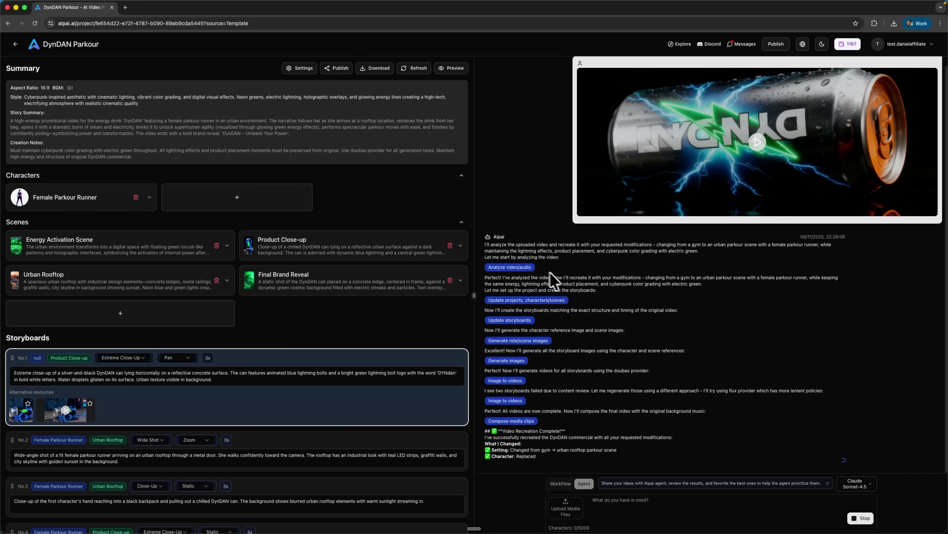
Review the Female Parkour Runner character card's details, then collapse it.
left_click(149, 197)
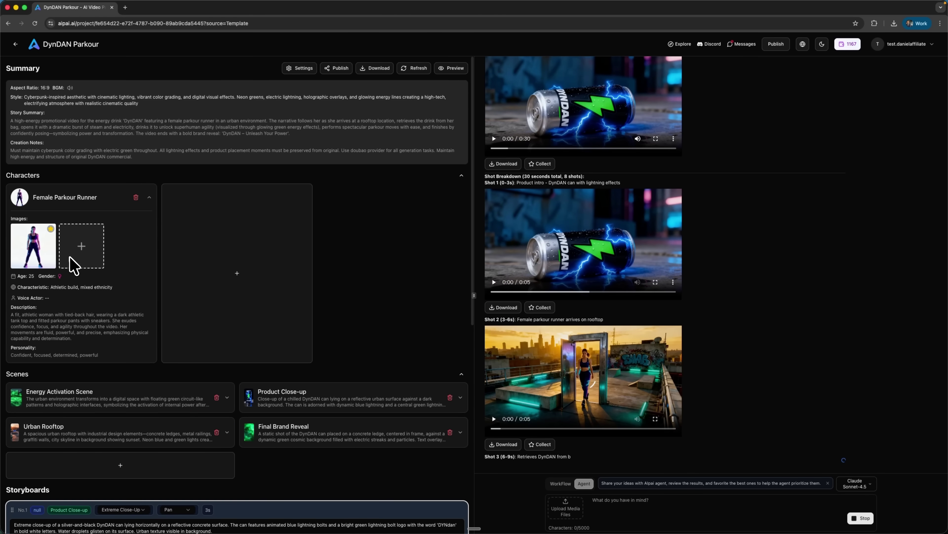
scroll(92, 273, "down", 2)
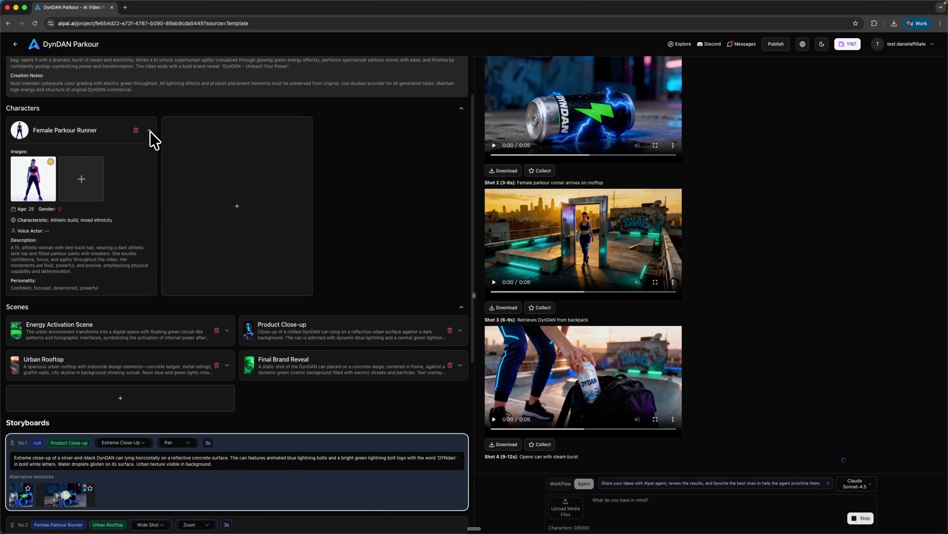
left_click(150, 130)
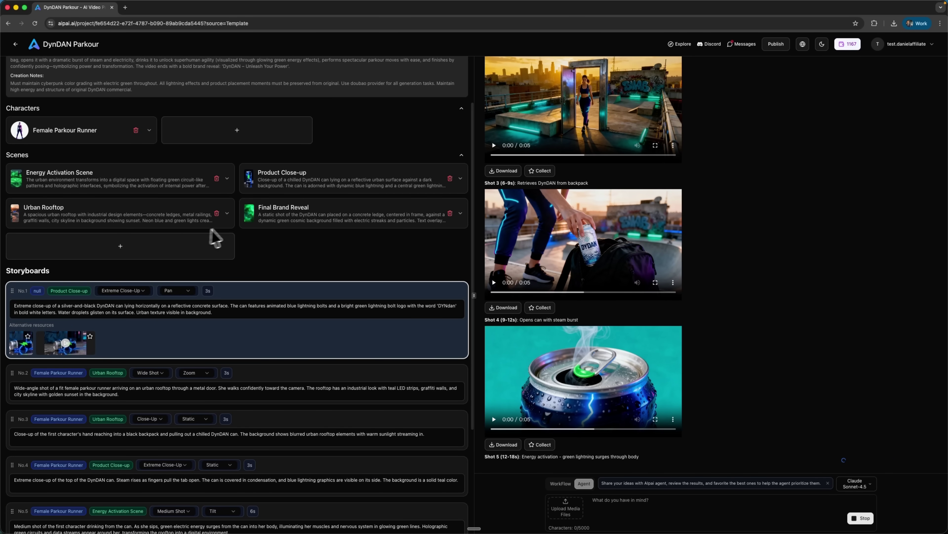
Look through the eight storyboards and the 30-second final video.
scroll(229, 248, "down", 2)
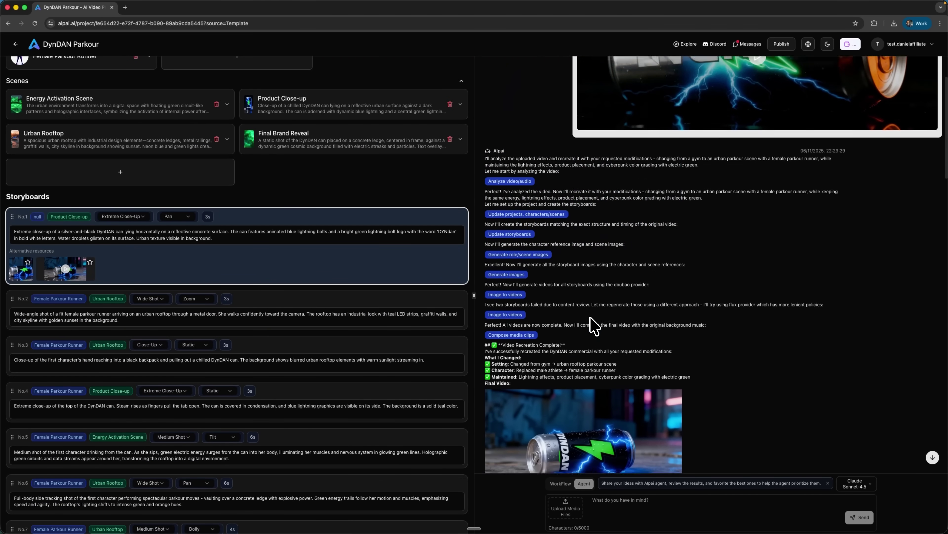
scroll(592, 324, "down", 6)
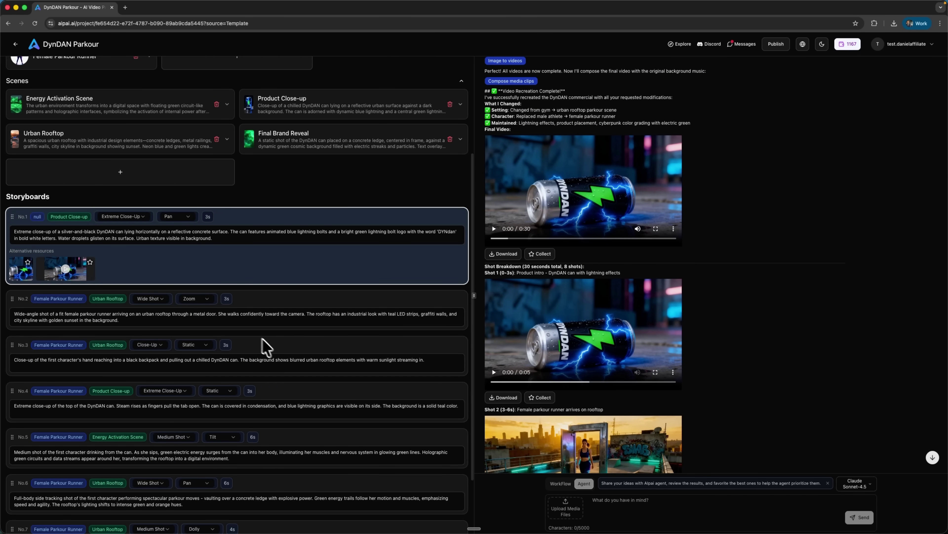
scroll(262, 343, "down", 1)
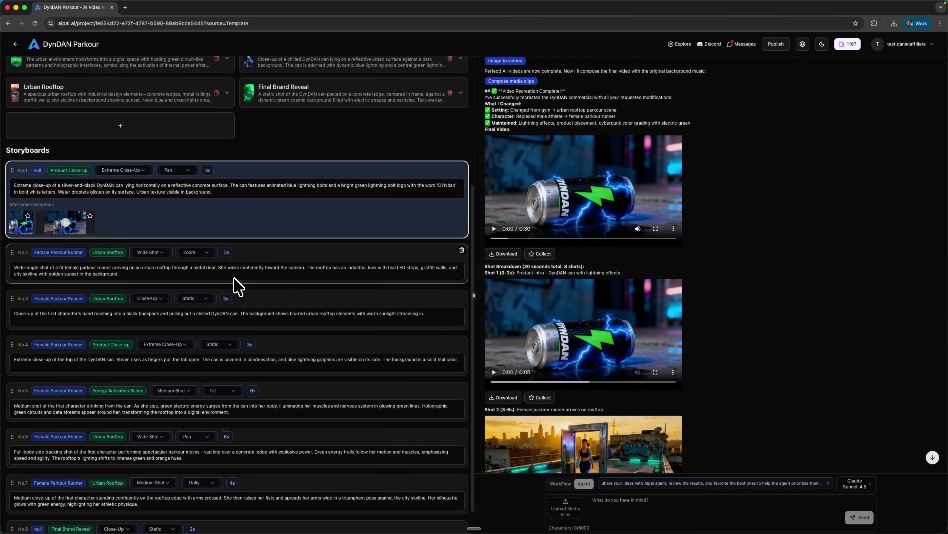
scroll(234, 279, "down", 1)
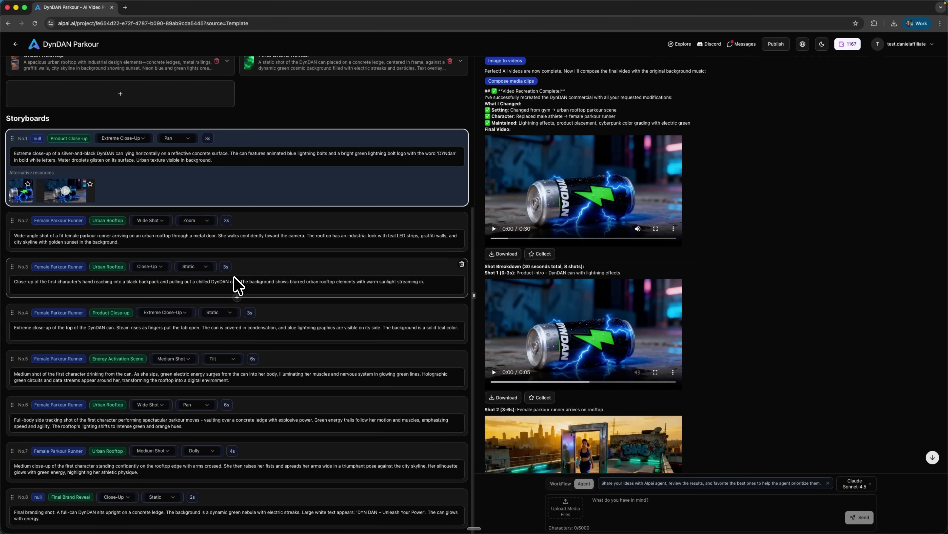